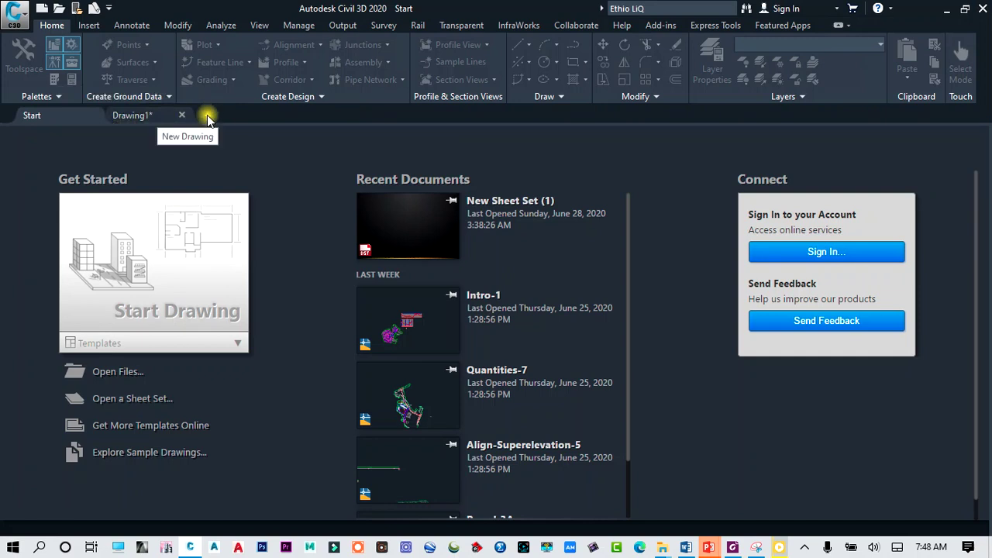
- In Drawing1, remove the New command from the Quick Access Toolbar and add it back
{"action": "left_click", "coordinate": [142, 118]}
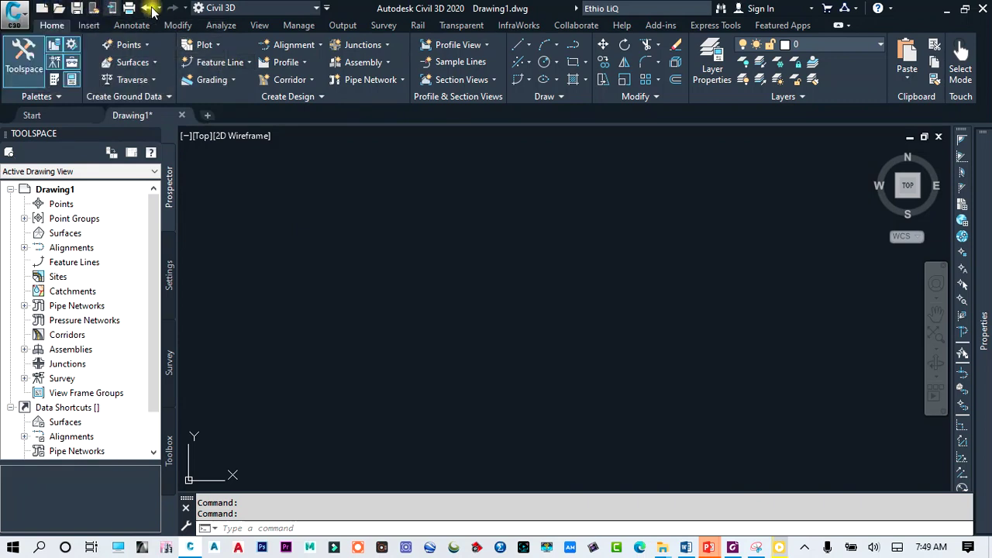
{"action": "left_click", "coordinate": [328, 10]}
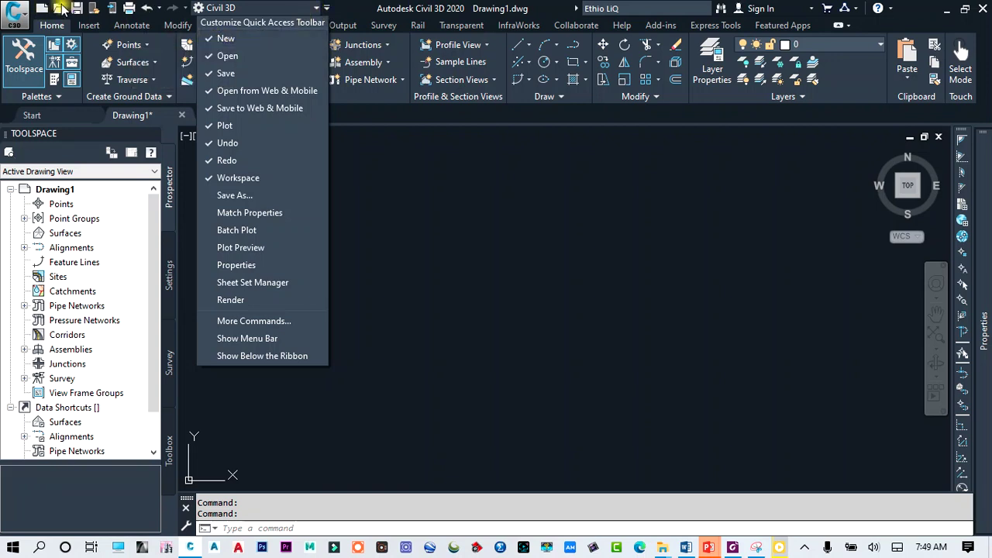
{"action": "left_click", "coordinate": [214, 40]}
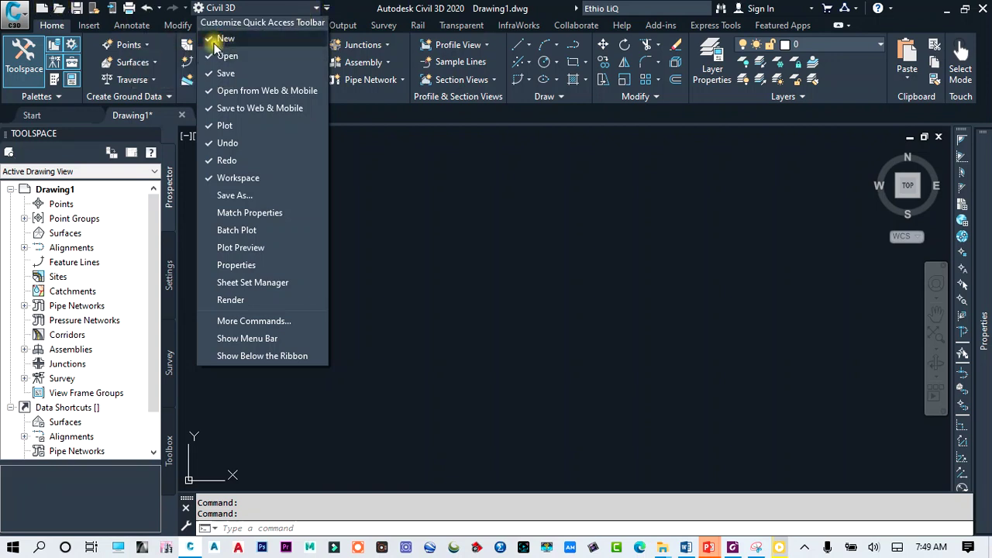
{"action": "left_click", "coordinate": [308, 9]}
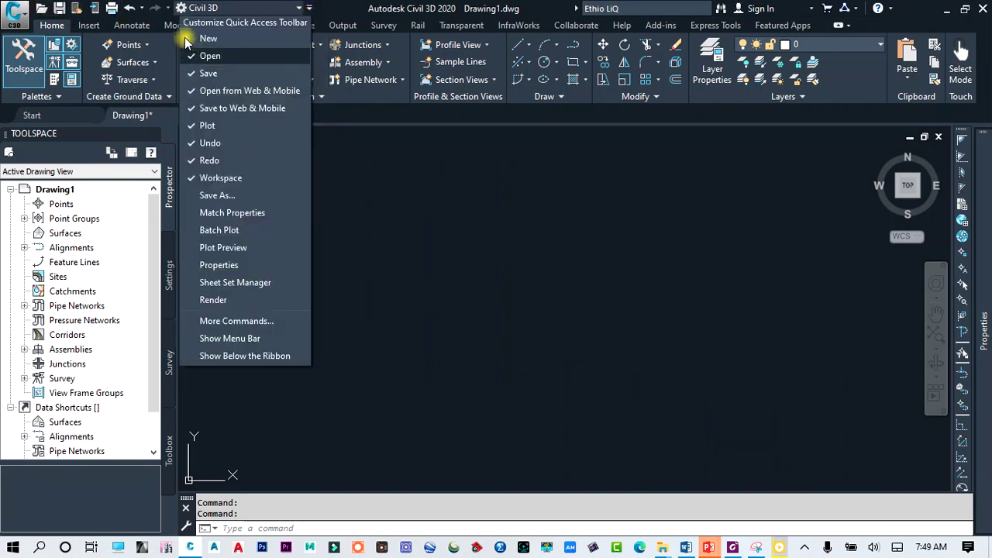
{"action": "left_click", "coordinate": [184, 38]}
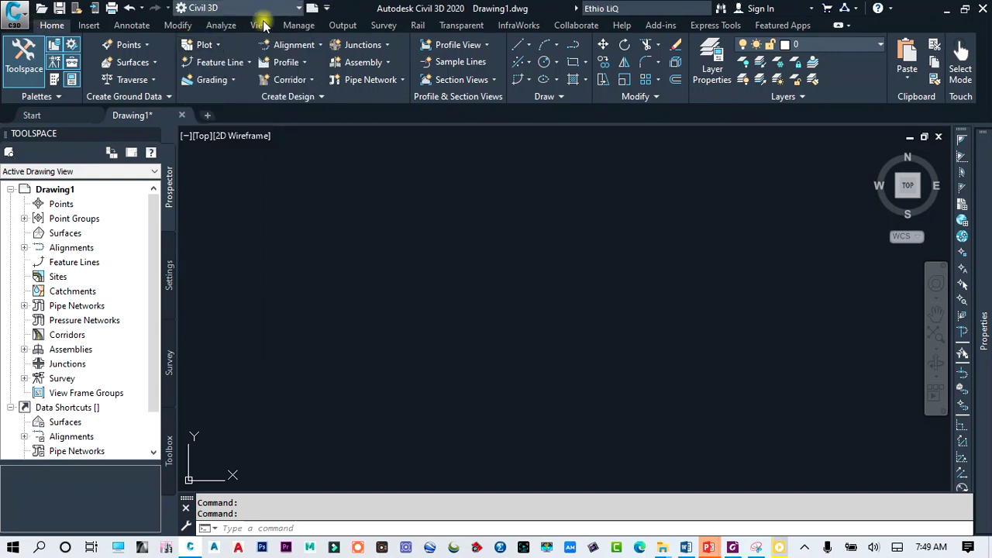
- Open the full command list for toolbar customization and examine the MODELDOC, APPMANAGER and File command categories
{"action": "left_click", "coordinate": [327, 8]}
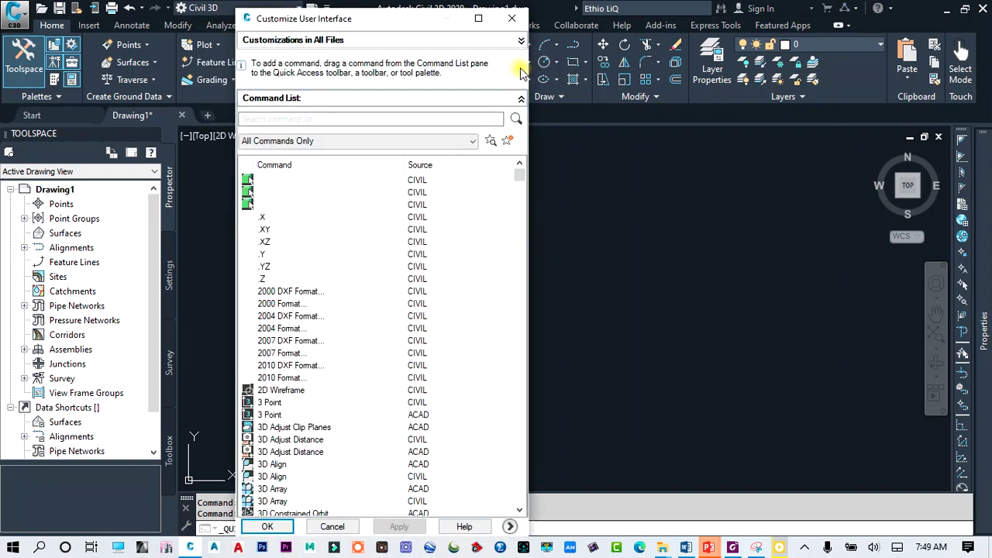
{"action": "scroll", "coordinate": [391, 265], "scroll_direction": "down", "scroll_amount": 20}
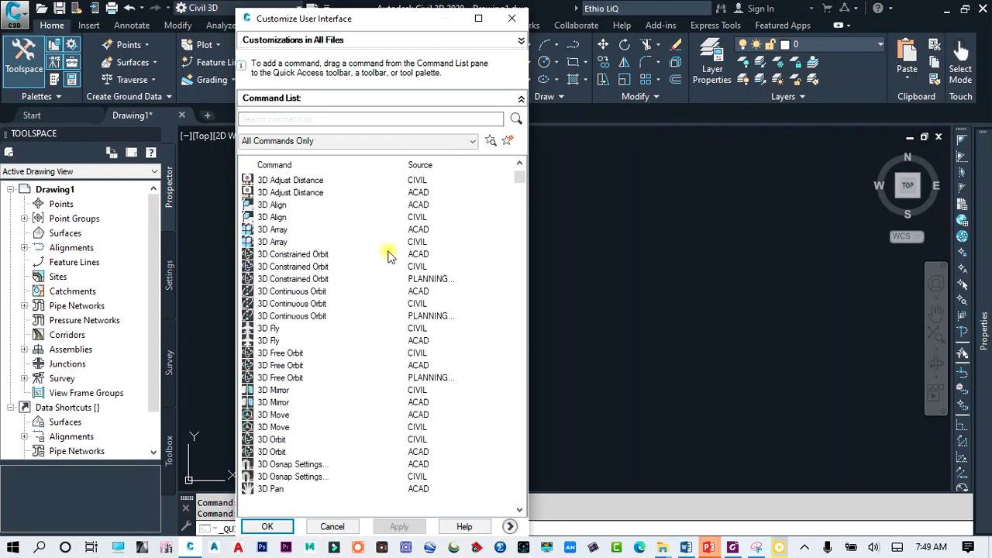
{"action": "left_click", "coordinate": [337, 147]}
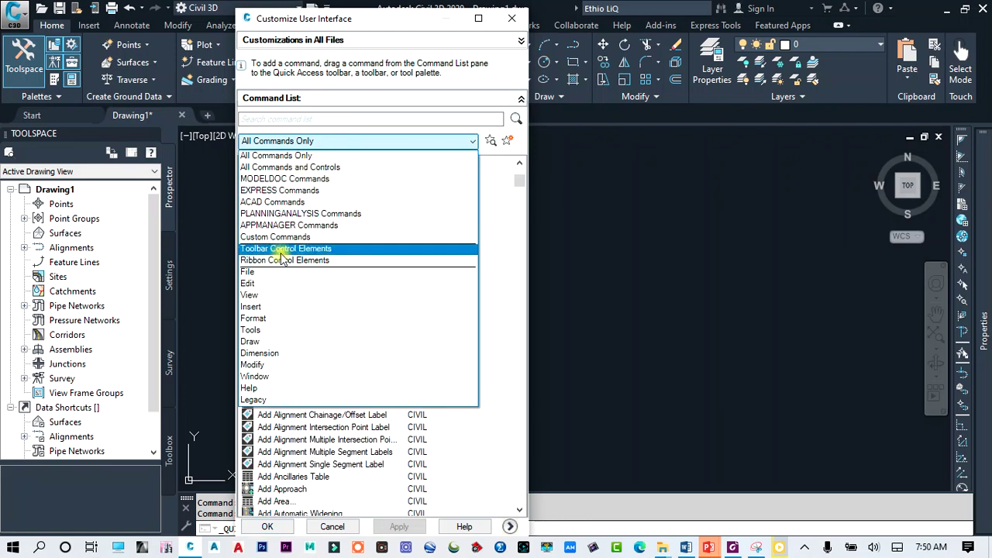
{"action": "left_click", "coordinate": [271, 179]}
{"action": "left_click", "coordinate": [294, 141]}
{"action": "left_click", "coordinate": [288, 225]}
{"action": "left_click", "coordinate": [306, 142]}
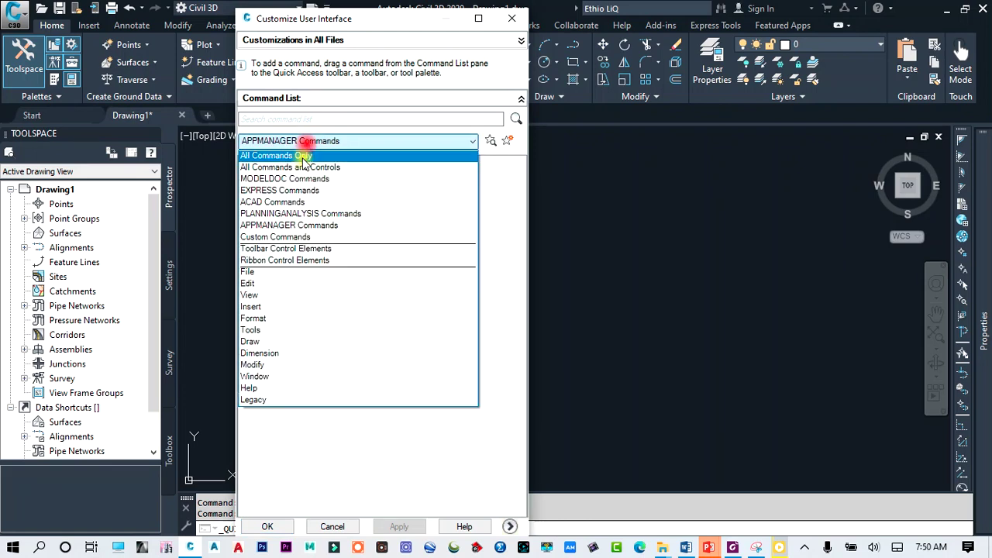
{"action": "left_click", "coordinate": [277, 271]}
{"action": "scroll", "coordinate": [298, 271], "scroll_direction": "down", "scroll_amount": 5}
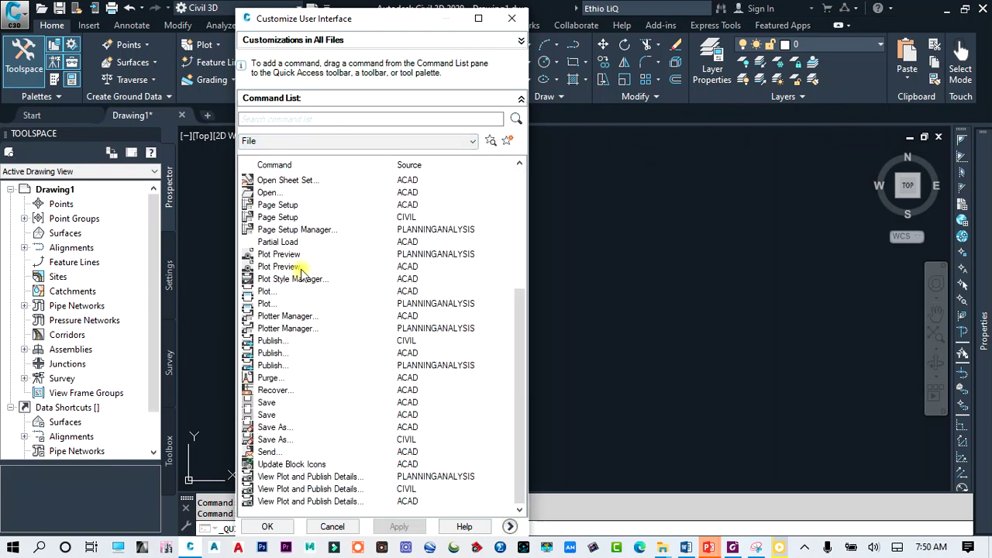
- Add the ACAD version of the Plan, Current UCS command from the View category to the Quick Access Toolbar after Undo
{"action": "left_click", "coordinate": [328, 141]}
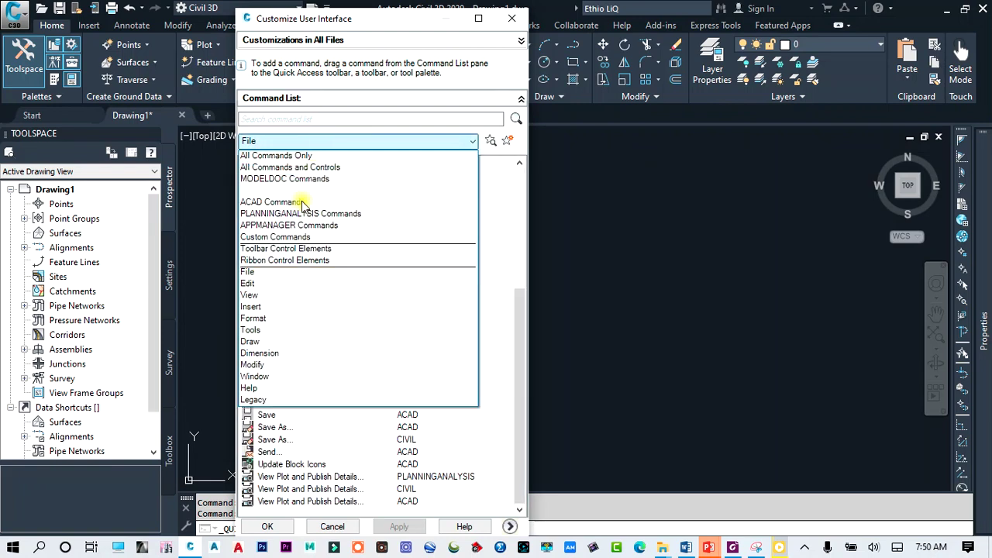
{"action": "left_click", "coordinate": [294, 296]}
{"action": "scroll", "coordinate": [298, 291], "scroll_direction": "down", "scroll_amount": 10}
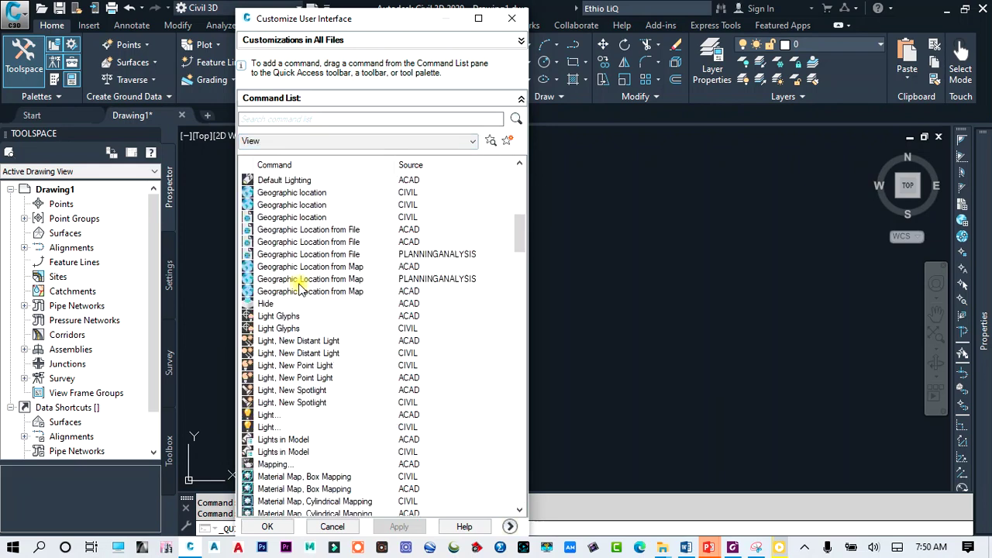
{"action": "scroll", "coordinate": [298, 286], "scroll_direction": "down", "scroll_amount": 15}
{"action": "scroll", "coordinate": [302, 283], "scroll_direction": "up", "scroll_amount": 2}
{"action": "scroll", "coordinate": [301, 282], "scroll_direction": "up", "scroll_amount": 2}
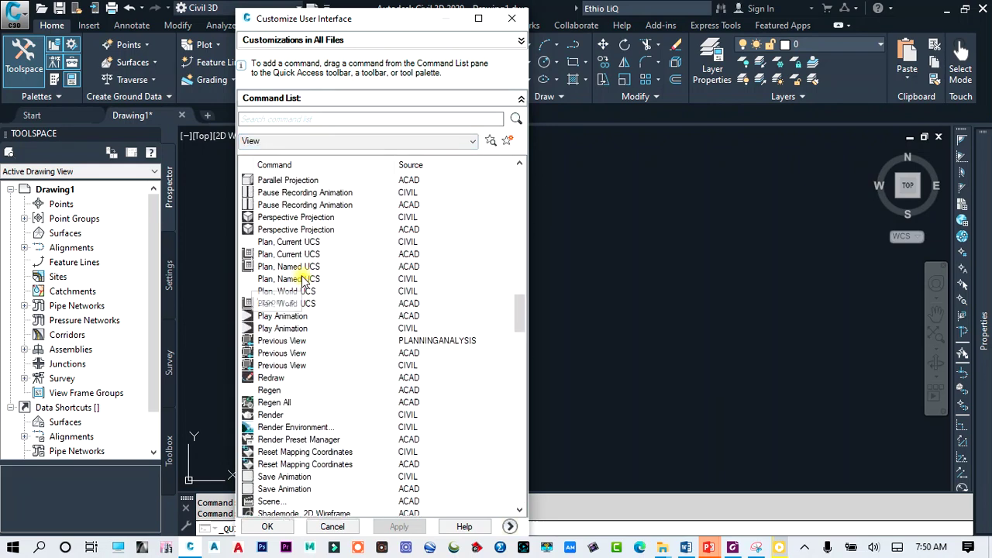
{"action": "left_click", "coordinate": [278, 256]}
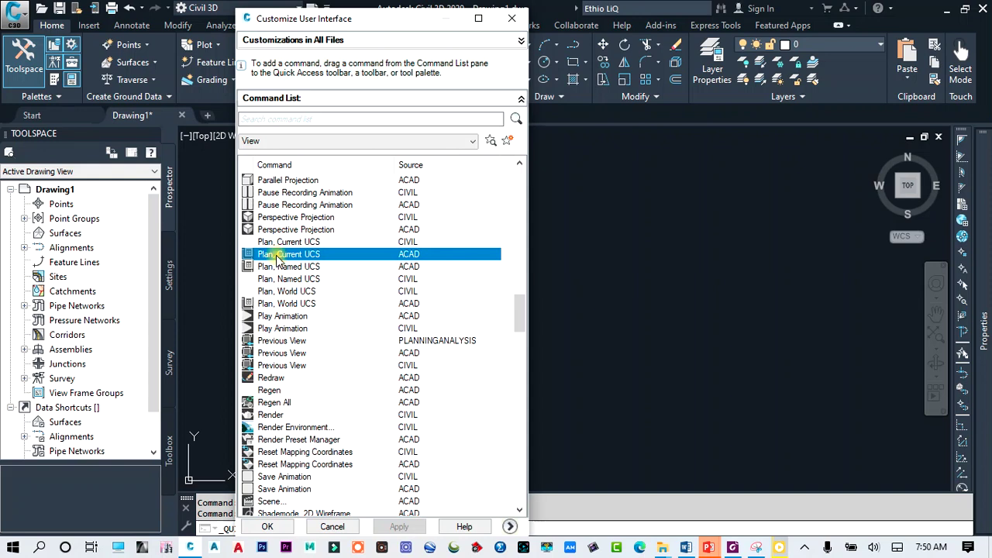
{"action": "left_click_drag", "start_coordinate": [247, 215], "coordinate": [158, 10]}
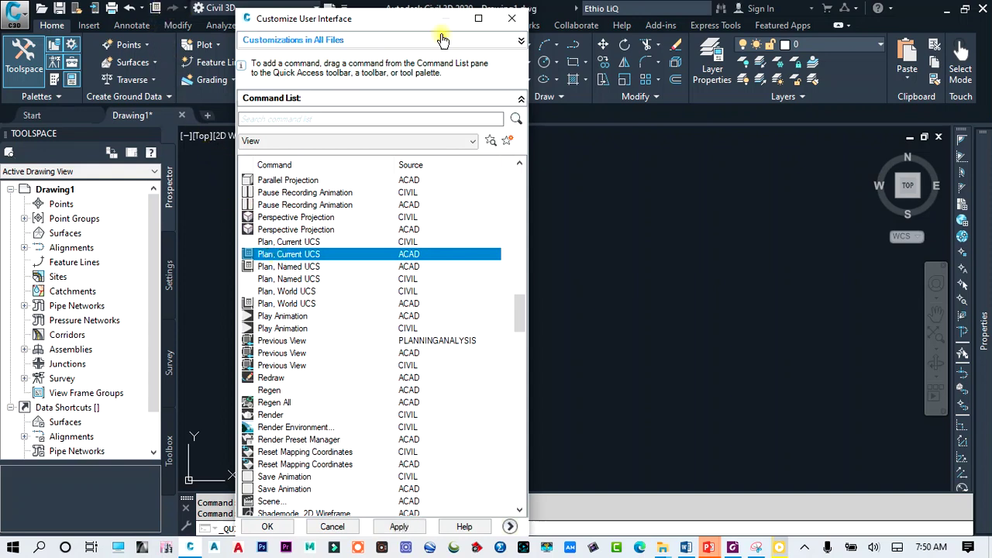
- Add the CIVIL Page Setup command from the File category to the Quick Access Toolbar before Redo and apply the customization
{"action": "left_click_drag", "start_coordinate": [326, 17], "coordinate": [512, 17]}
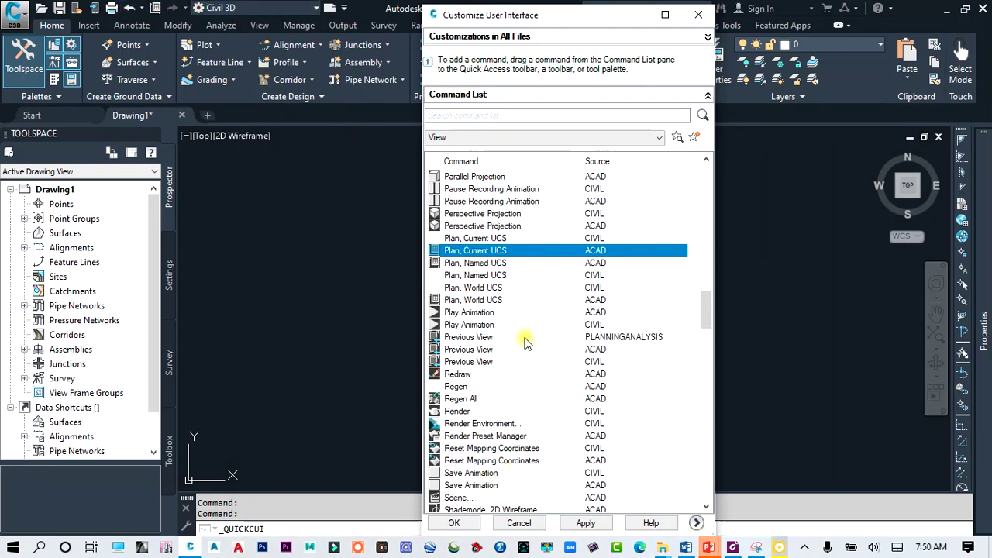
{"action": "left_click", "coordinate": [471, 314]}
{"action": "scroll", "coordinate": [500, 279], "scroll_direction": "down", "scroll_amount": 8}
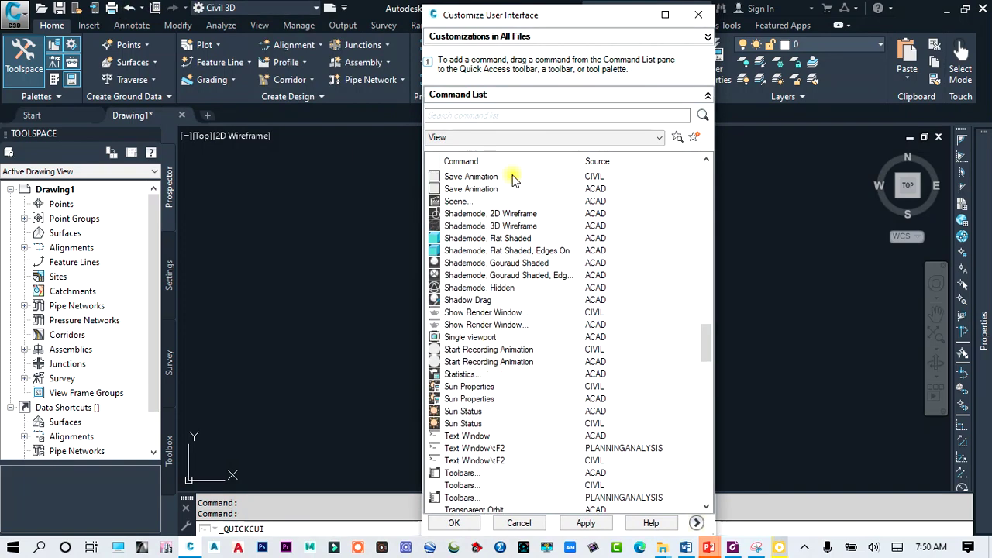
{"action": "left_click", "coordinate": [500, 138]}
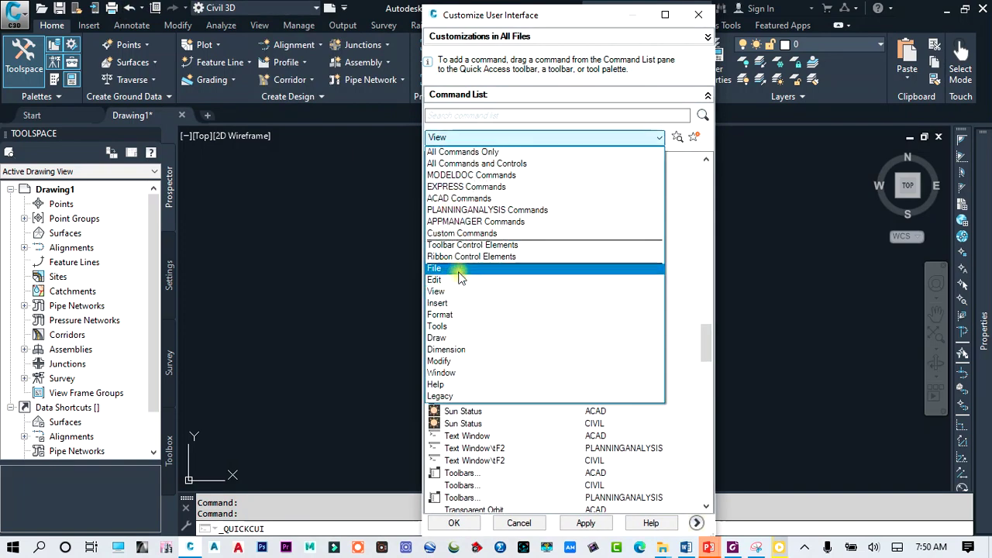
{"action": "left_click", "coordinate": [456, 268]}
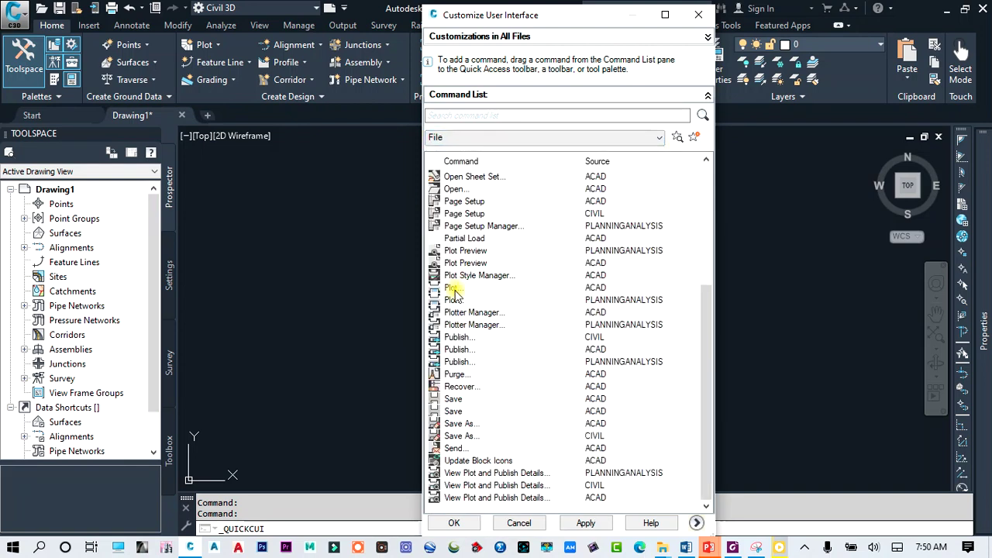
{"action": "left_click", "coordinate": [455, 288]}
{"action": "left_click_drag", "start_coordinate": [473, 217], "coordinate": [169, 12]}
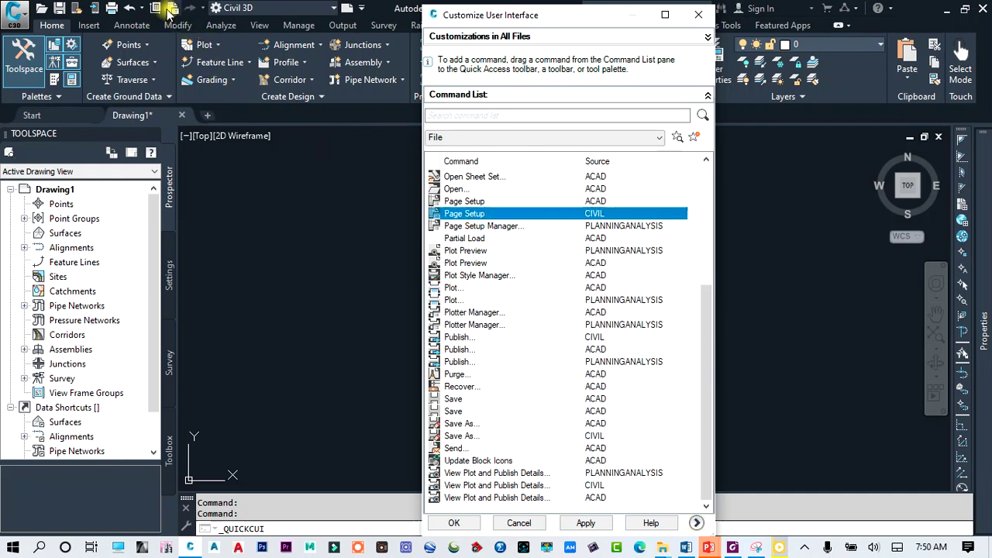
{"action": "left_click", "coordinate": [448, 525]}
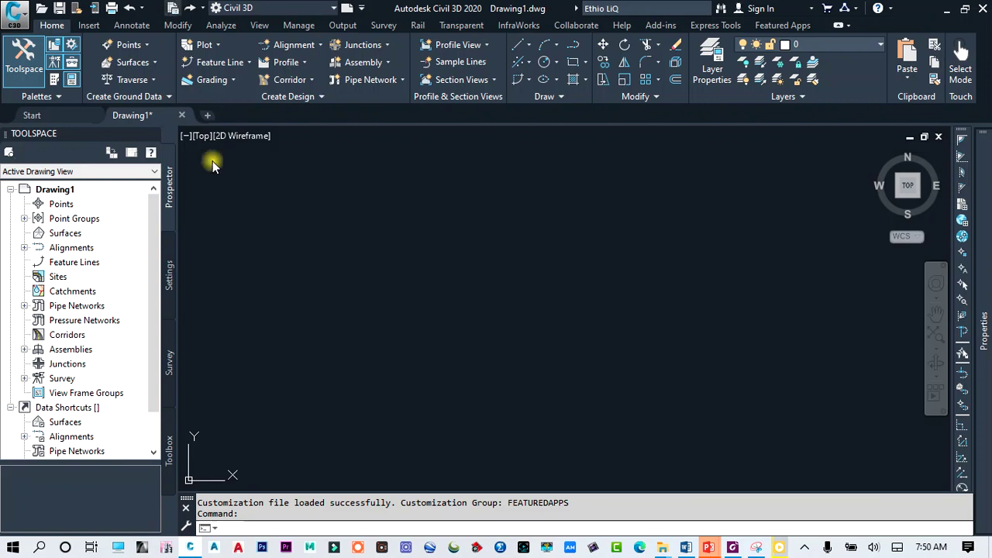
- Remove the Page Setup command from the Quick Access Toolbar
{"action": "right_click", "coordinate": [172, 10]}
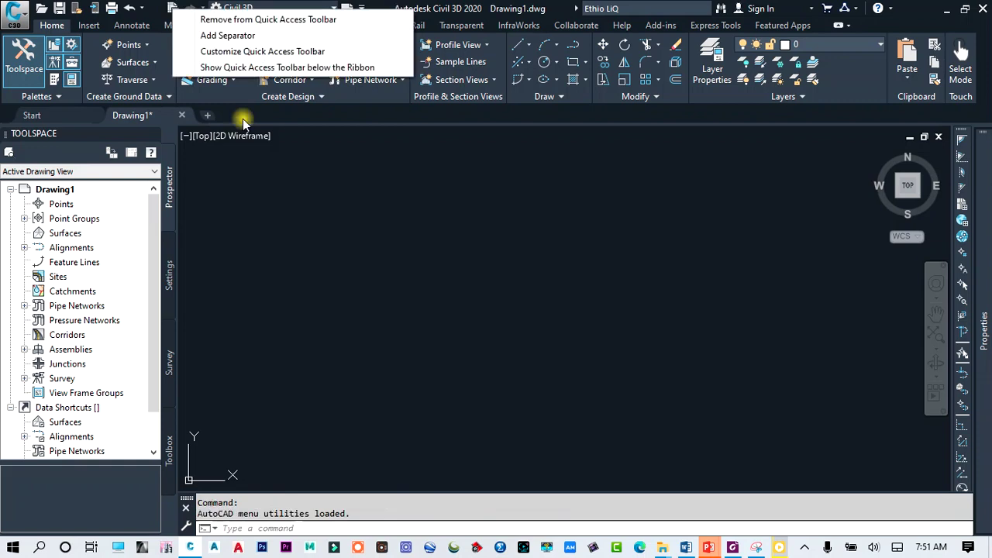
{"action": "left_click", "coordinate": [246, 21]}
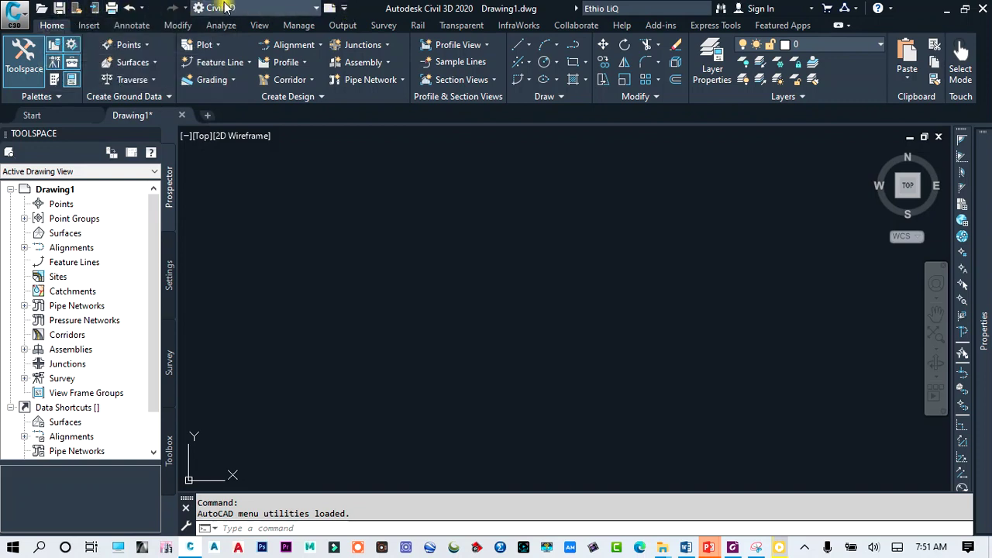
- Show the menu bar and look through its menus, including Profiles and Lines/Curves
{"action": "left_click", "coordinate": [347, 10]}
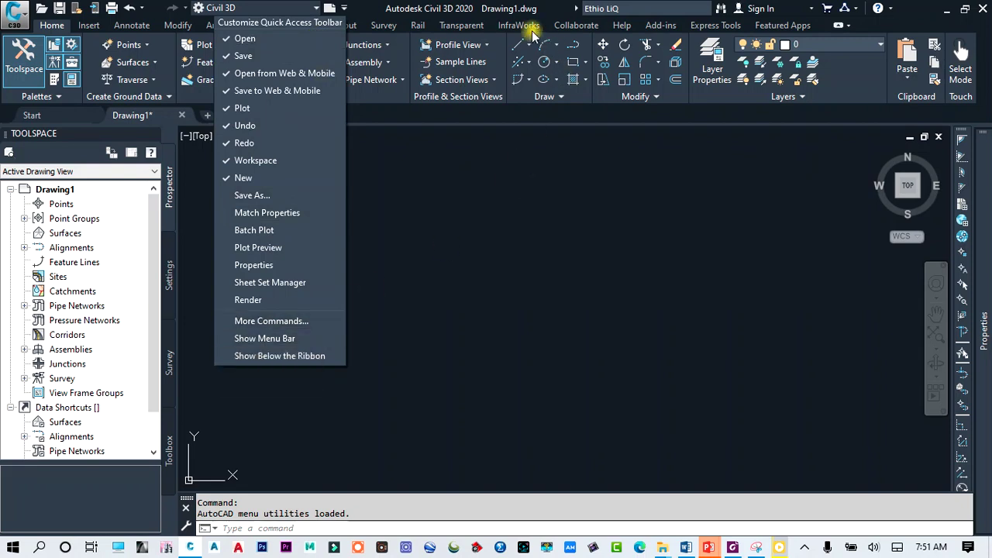
{"action": "left_click", "coordinate": [482, 168]}
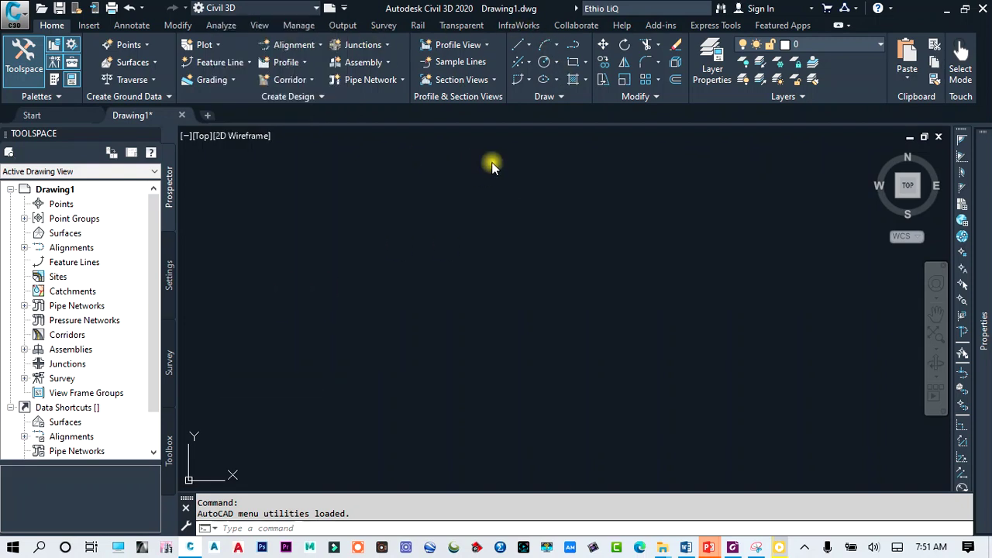
{"action": "left_click", "coordinate": [347, 8]}
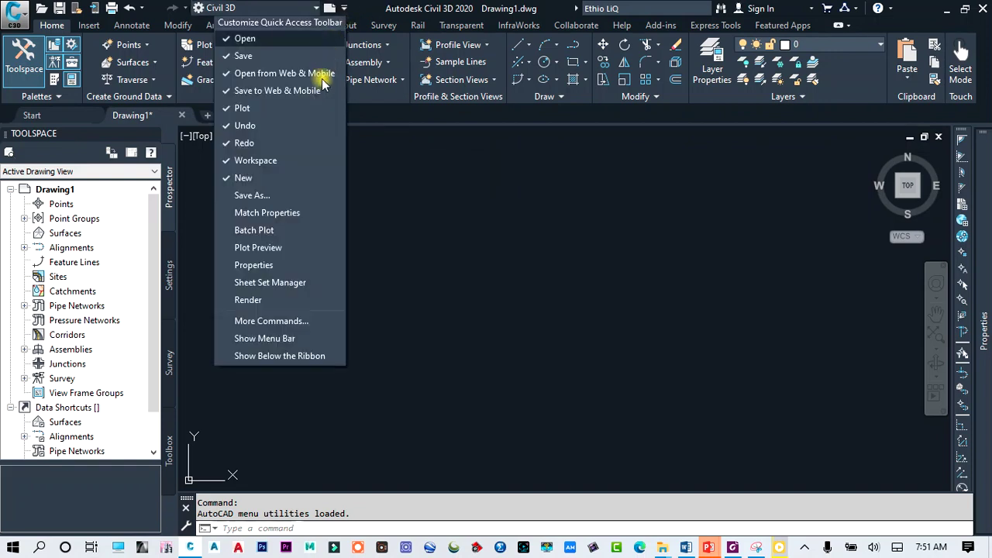
{"action": "left_click", "coordinate": [281, 339]}
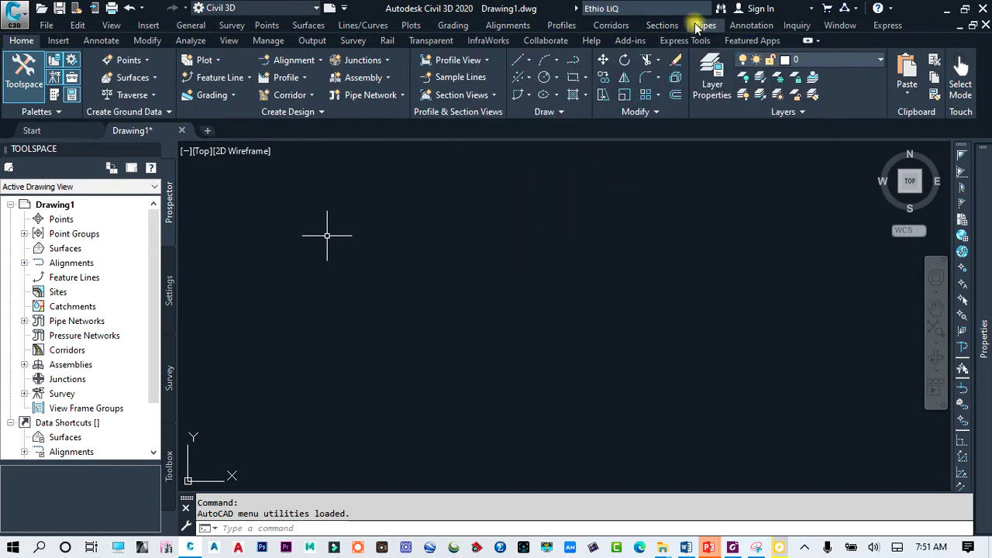
{"action": "left_click", "coordinate": [744, 26]}
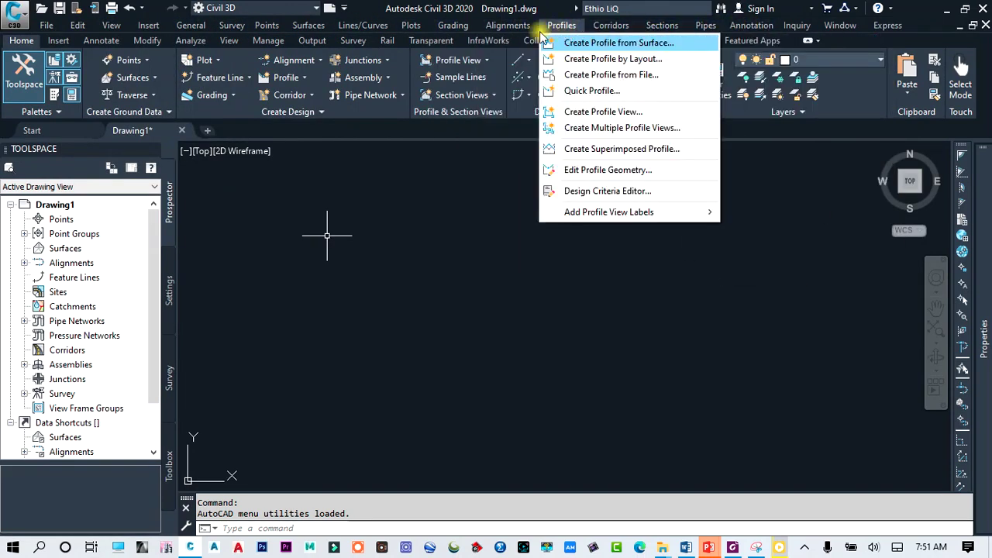
{"action": "mouse_move", "coordinate": [353, 28]}
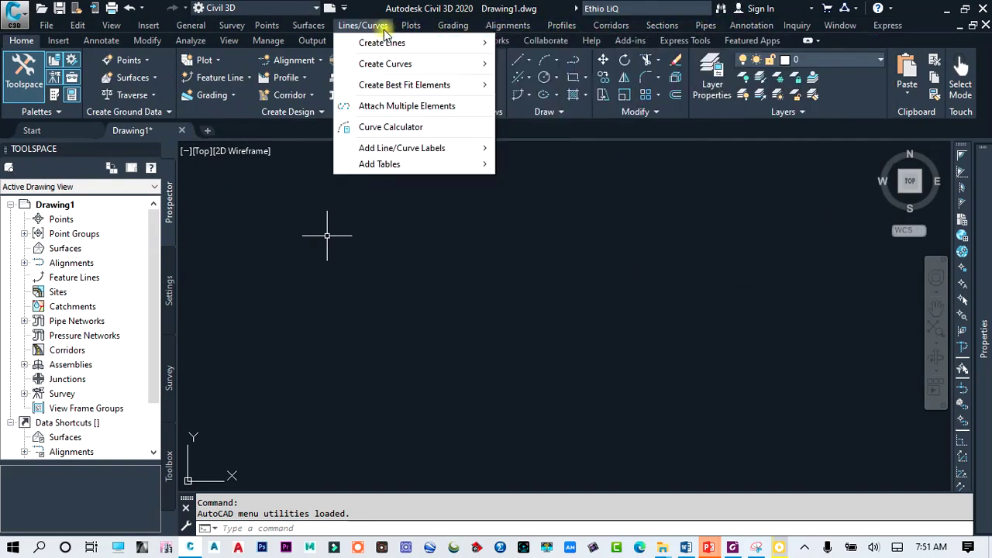
- Hide the menu bar again
{"action": "left_click", "coordinate": [345, 11]}
{"action": "left_click", "coordinate": [344, 9]}
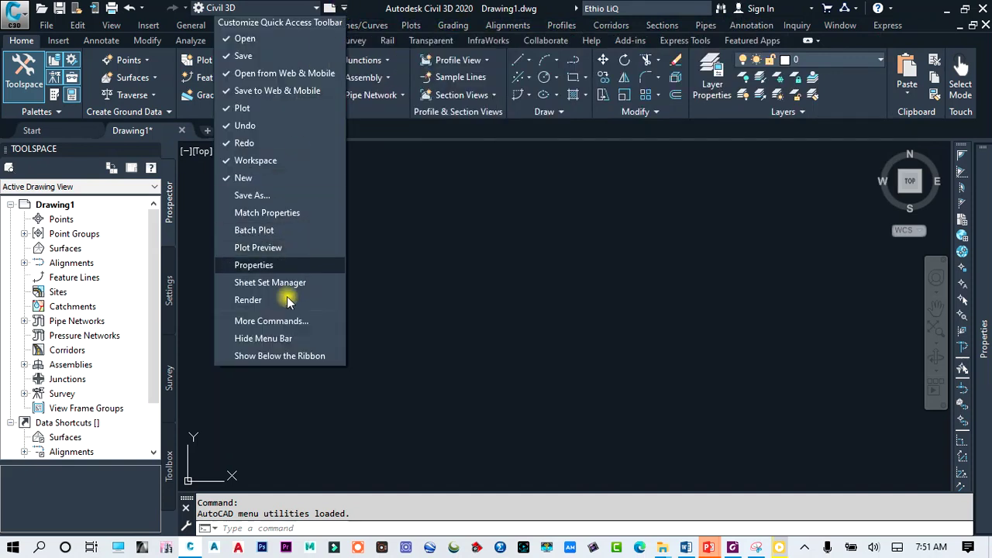
{"action": "left_click", "coordinate": [285, 341]}
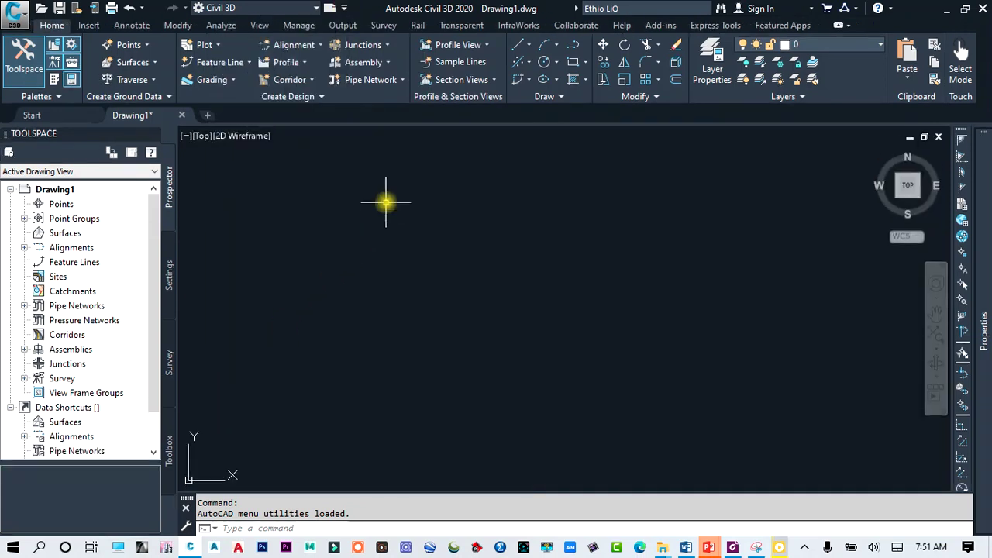
- Display the Quick Access Toolbar below the ribbon and return it above the ribbon
{"action": "left_click", "coordinate": [345, 8]}
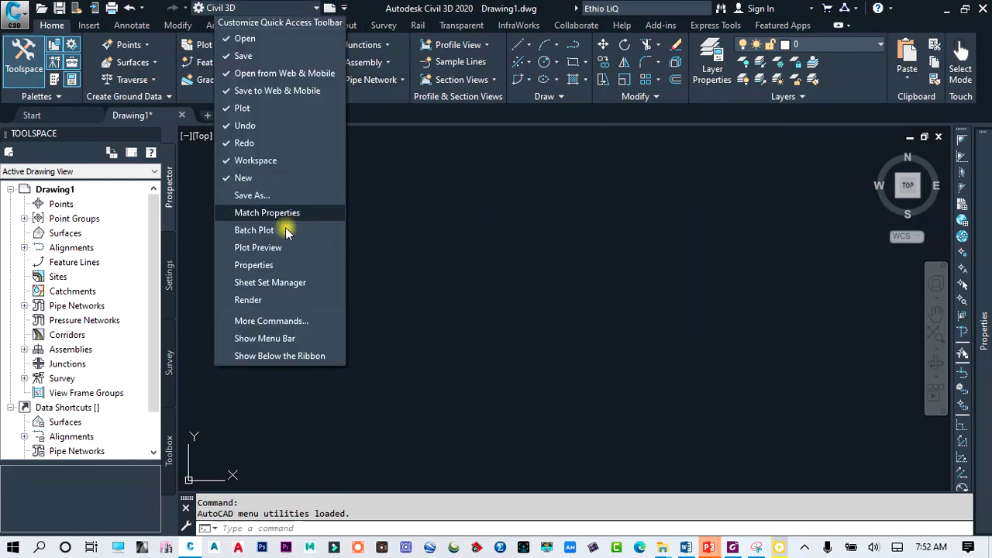
{"action": "left_click", "coordinate": [257, 357]}
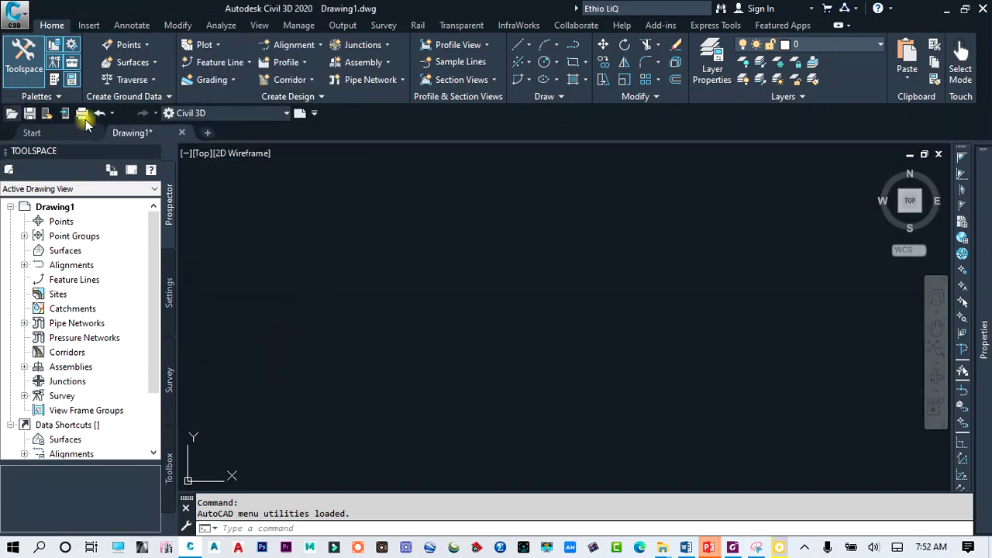
{"action": "left_click", "coordinate": [315, 114]}
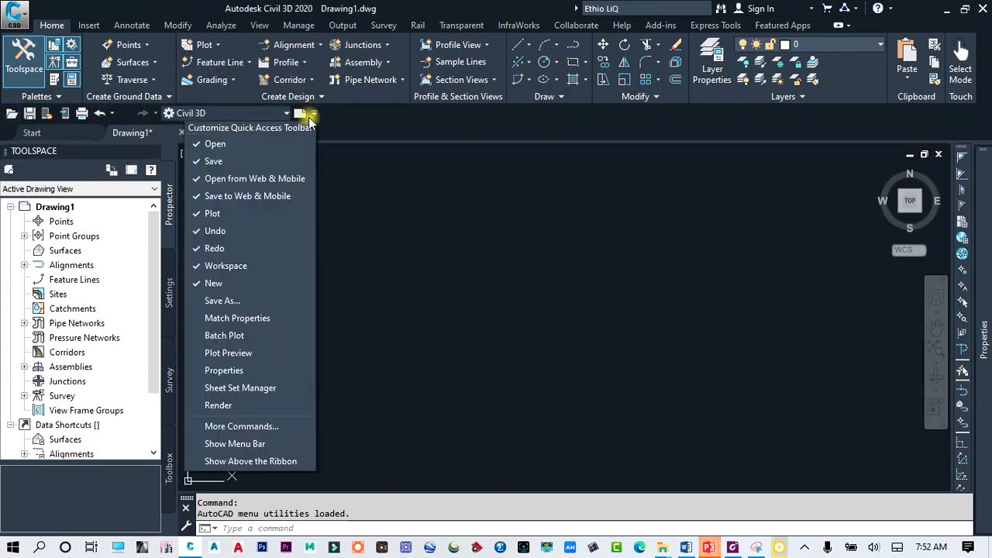
{"action": "left_click", "coordinate": [247, 462]}
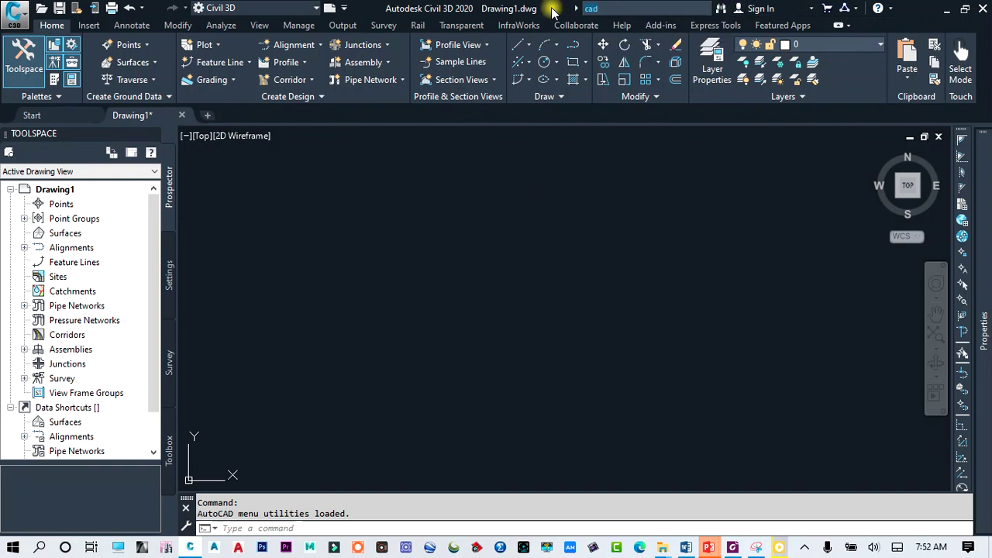
- Enter "Ethio liQ" as the keyword in the help search field
{"action": "type", "text": "Ethio l"}
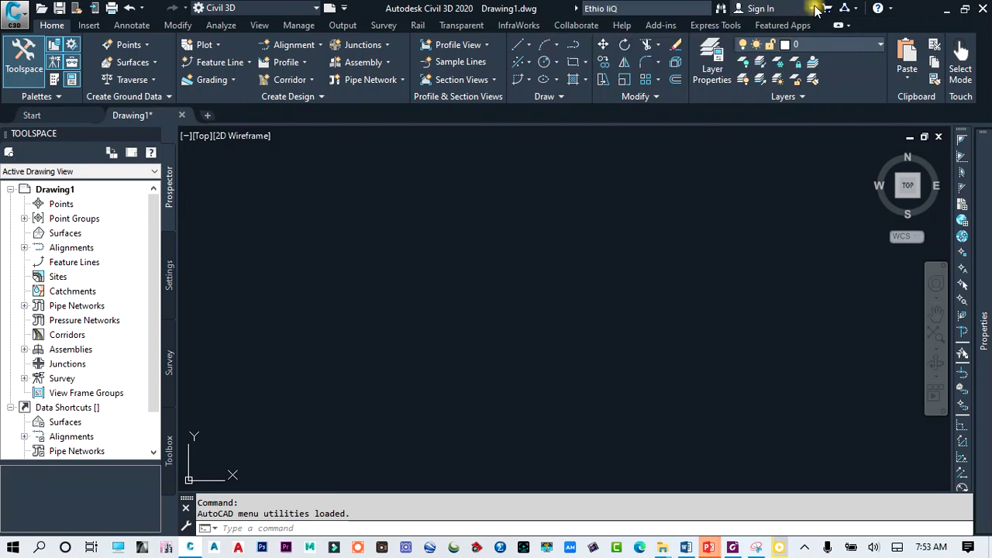
- Look over the account sign-in and license options and the list of available help resources
{"action": "left_click", "coordinate": [812, 8]}
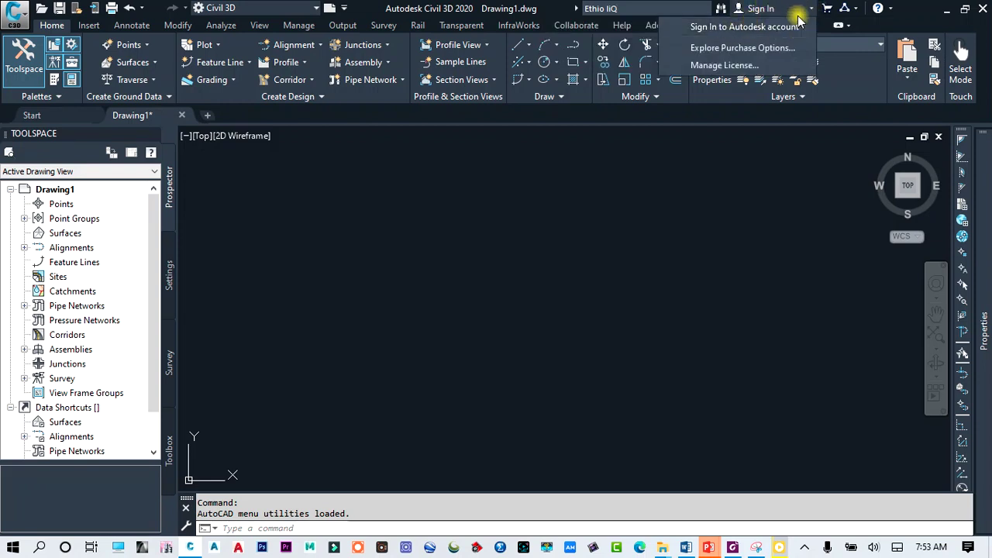
{"action": "left_click", "coordinate": [810, 8]}
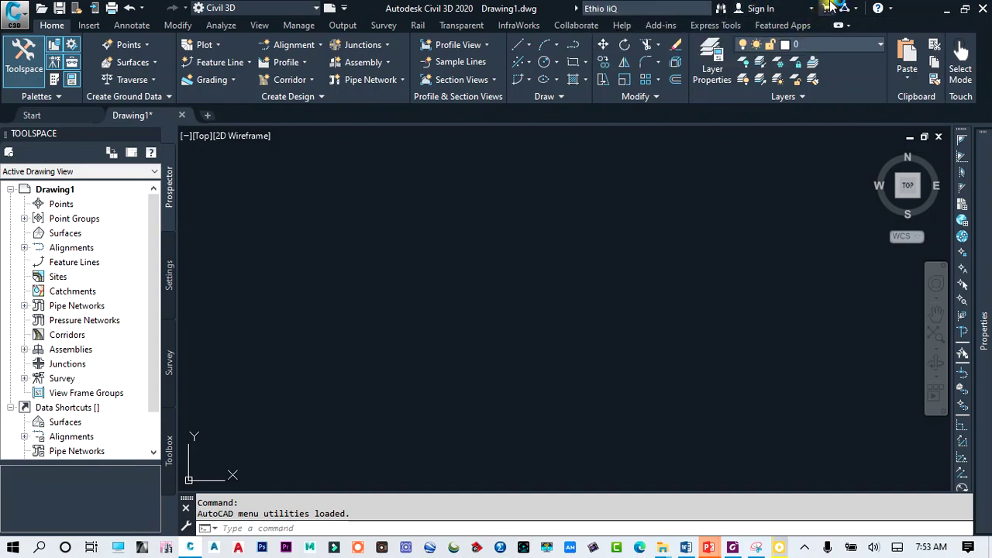
{"action": "left_click", "coordinate": [891, 11]}
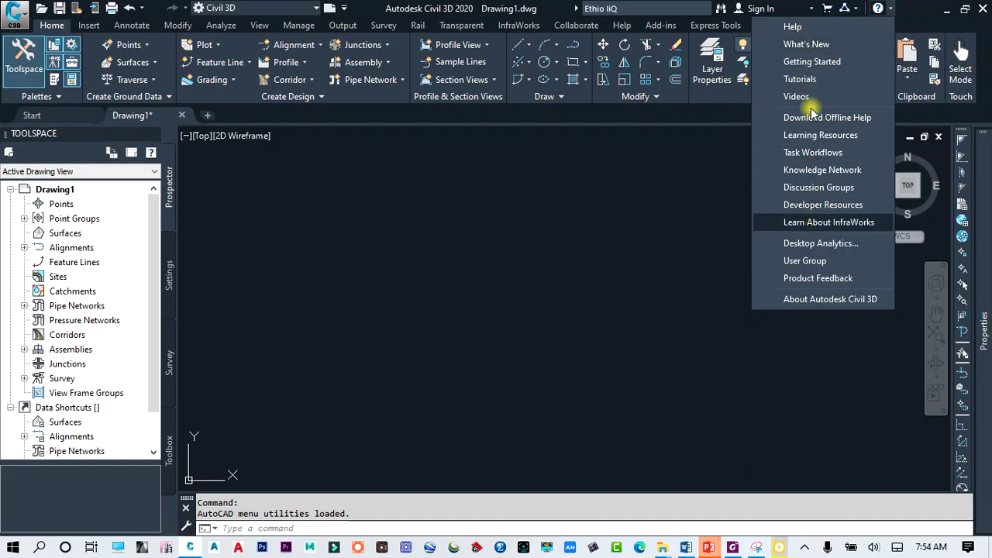
{"action": "left_click", "coordinate": [889, 14]}
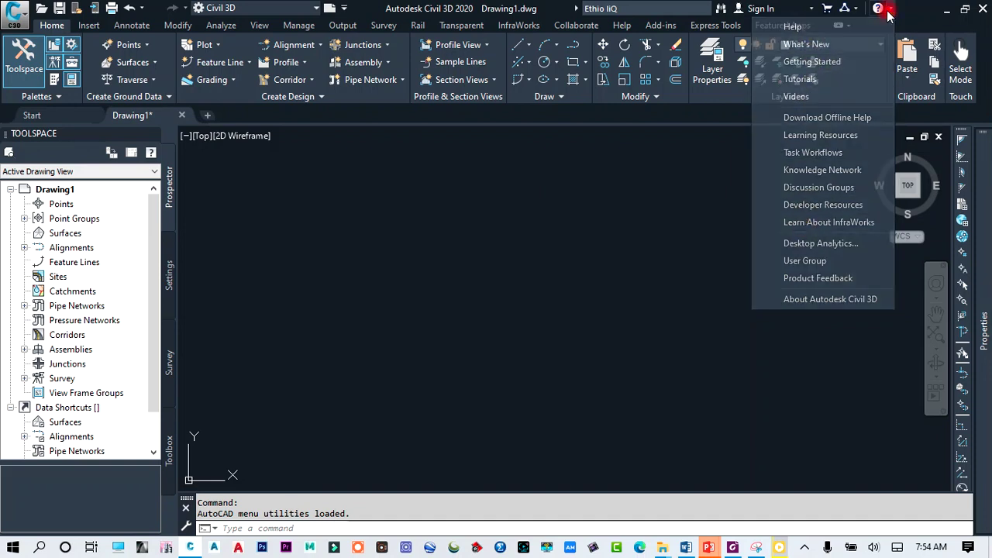